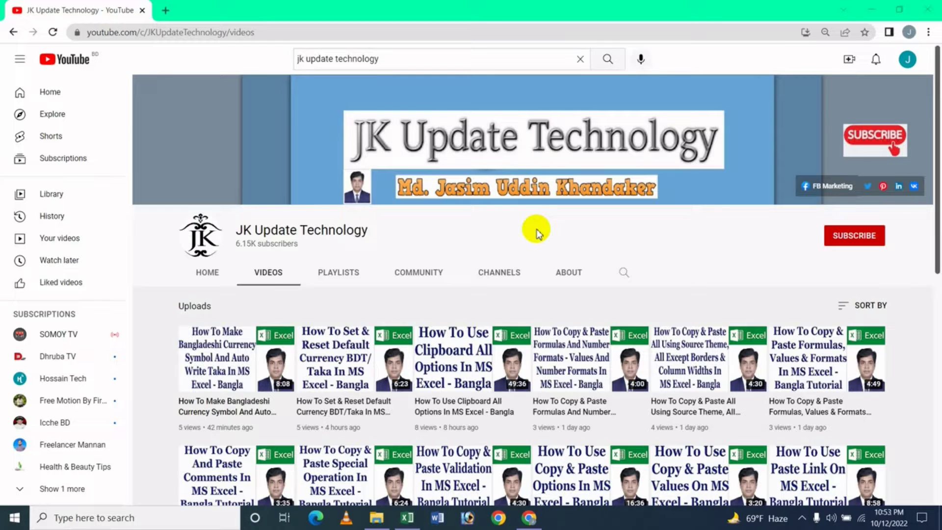
# In Excel's Sheet2, enter 5787 in C4 and 5785 in C5
pyautogui.click(407, 518)
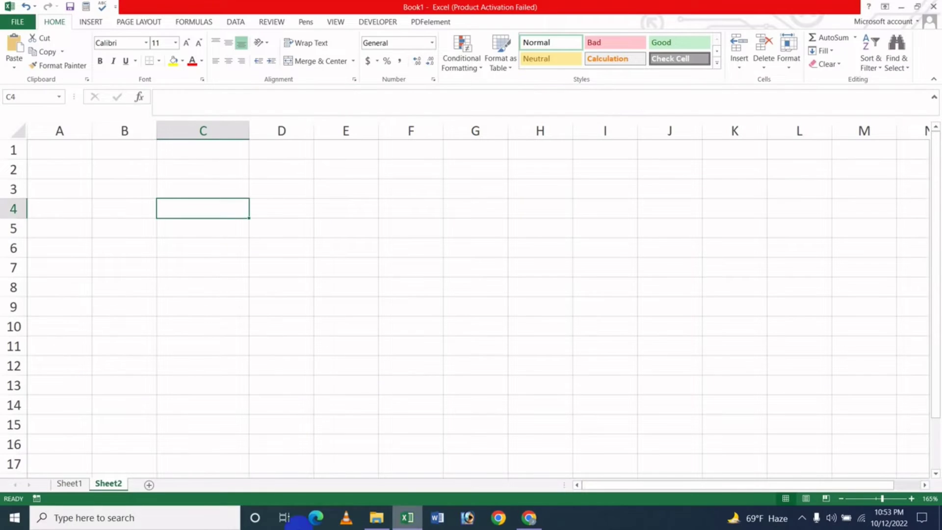
pyautogui.click(236, 286)
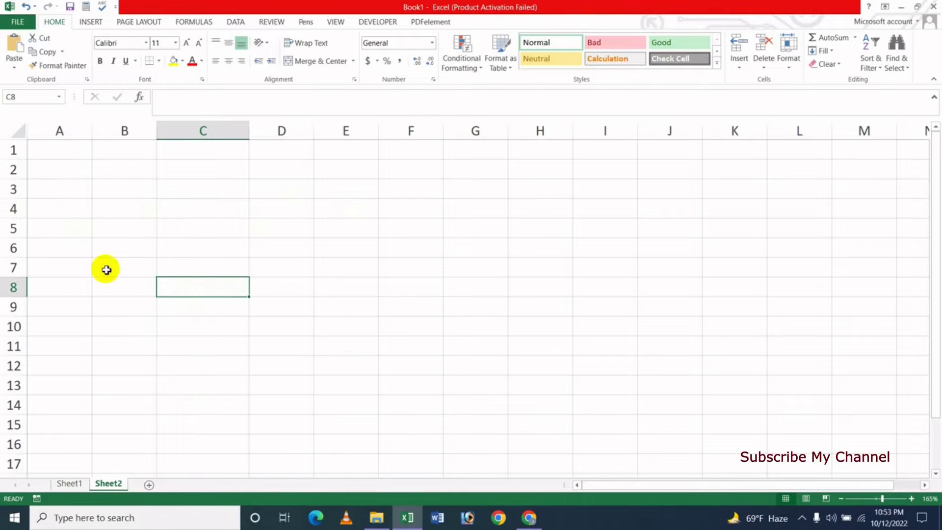
pyautogui.click(174, 214)
pyautogui.write('5787')
pyautogui.press('Return')
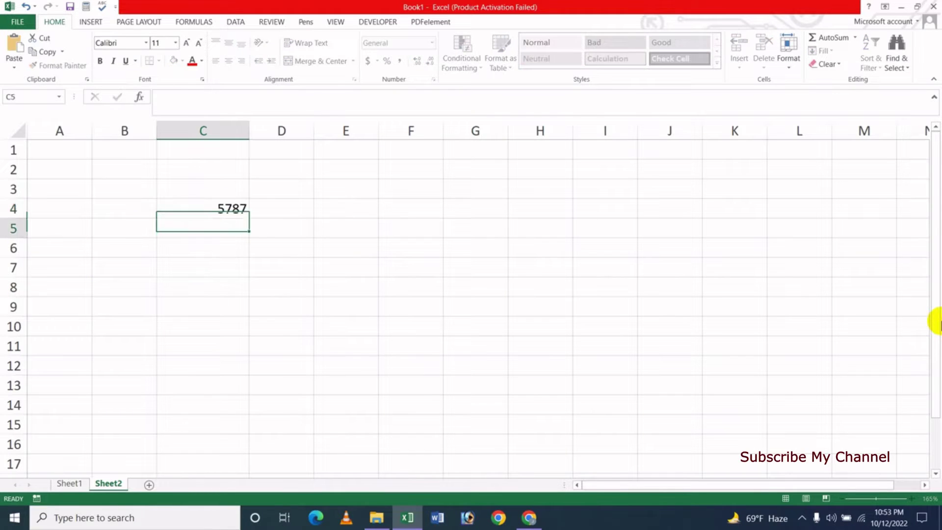
pyautogui.press('Return')
pyautogui.press('Up')
pyautogui.write('5785')
pyautogui.press('Return')
# Enter 56454, 878789, 56456456 and 5456456 into cells C6 through C9
pyautogui.write('564')
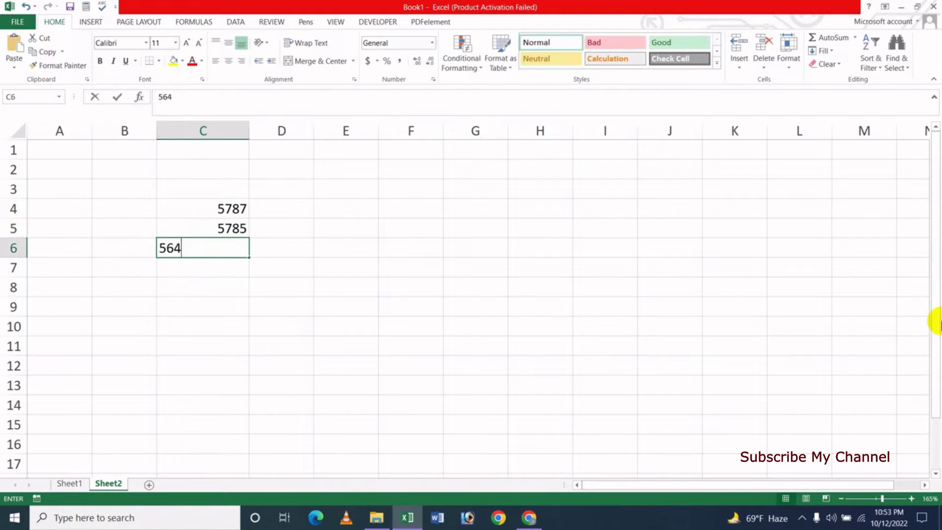
pyautogui.write('54')
pyautogui.press('Return')
pyautogui.write('878789')
pyautogui.press('Return')
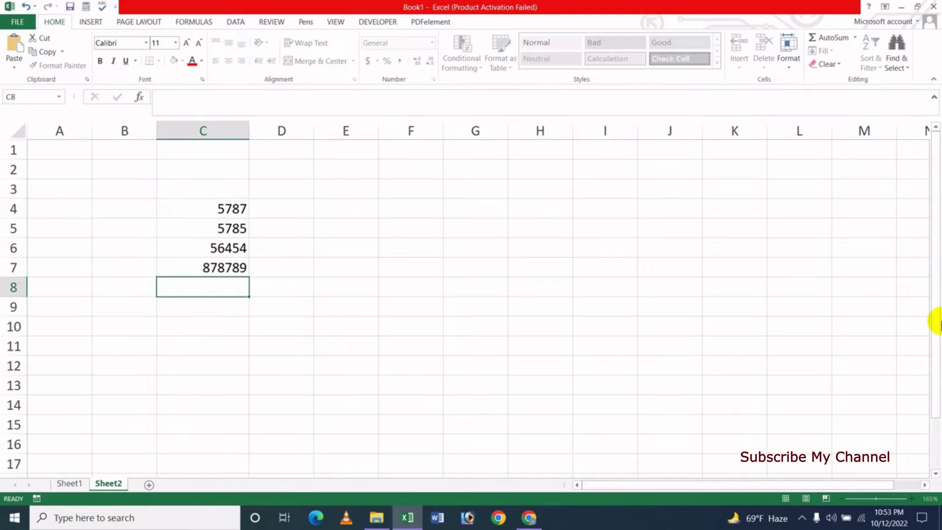
pyautogui.write('56456456')
pyautogui.press('Return')
pyautogui.write('54564')
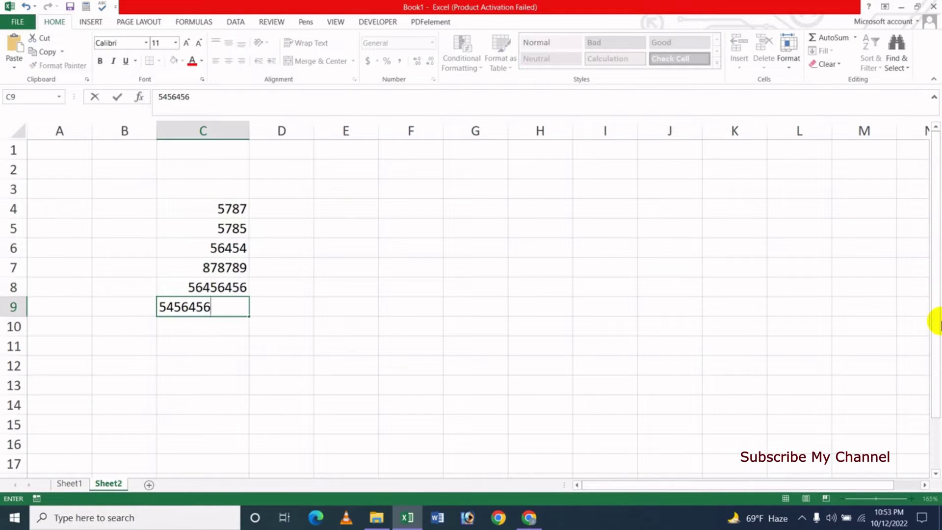
pyautogui.click(435, 310)
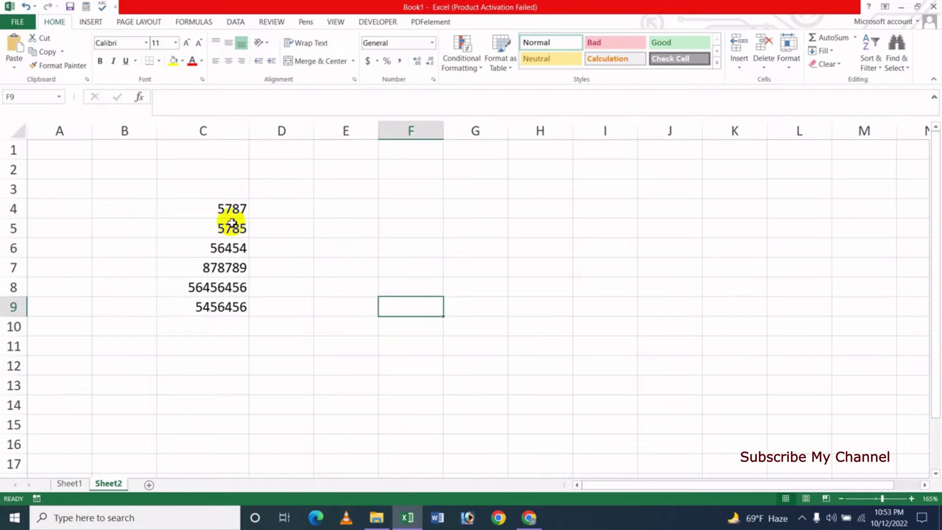
# Select C4:C9 and bring up More Accounting Formats, showing Accounting with 2 decimal places
pyautogui.moveTo(189, 206); pyautogui.dragTo(210, 307)
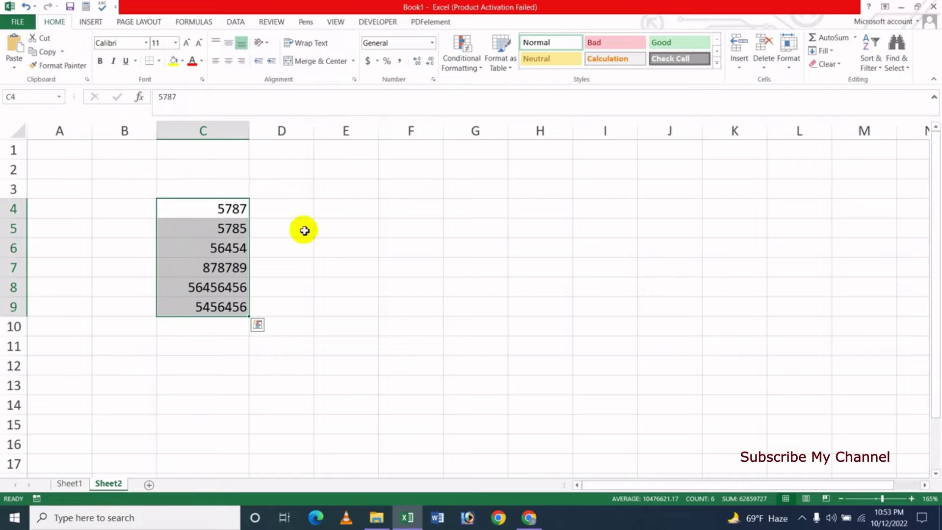
pyautogui.click(378, 62)
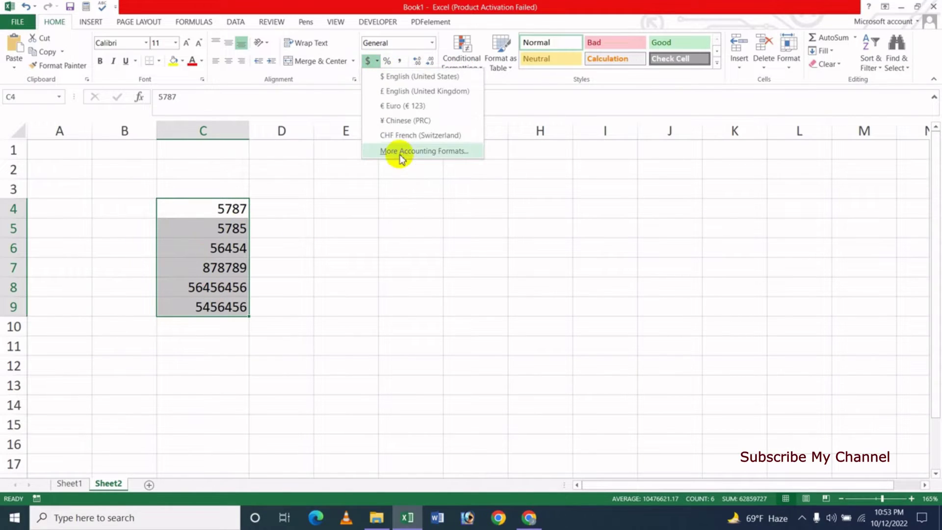
pyautogui.click(426, 151)
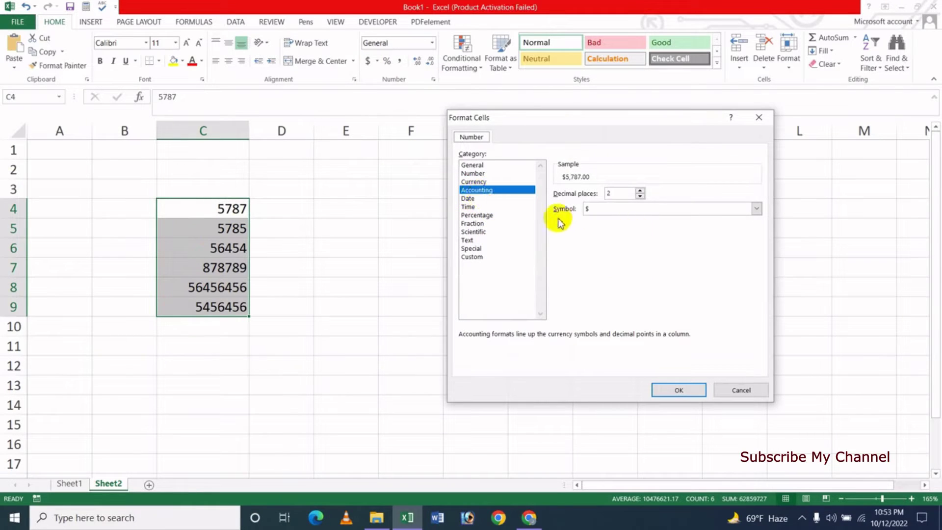
# Set the Accounting symbol to ৳ Bangla (Bangladesh) with 2 decimals, previewing 5,787.00৳
pyautogui.click(755, 211)
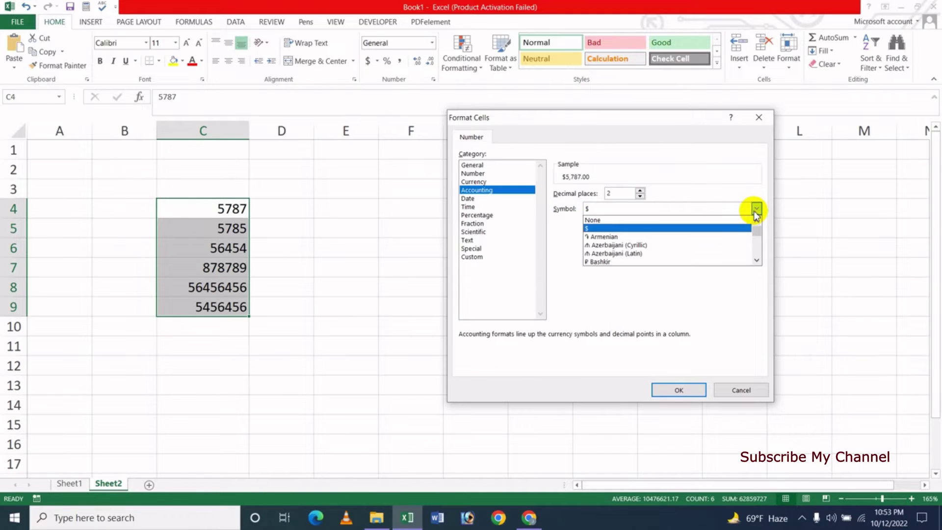
pyautogui.click(757, 260)
pyautogui.click(756, 260)
pyautogui.click(756, 261)
pyautogui.click(757, 260)
pyautogui.click(756, 260)
pyautogui.click(756, 260)
pyautogui.click(756, 260)
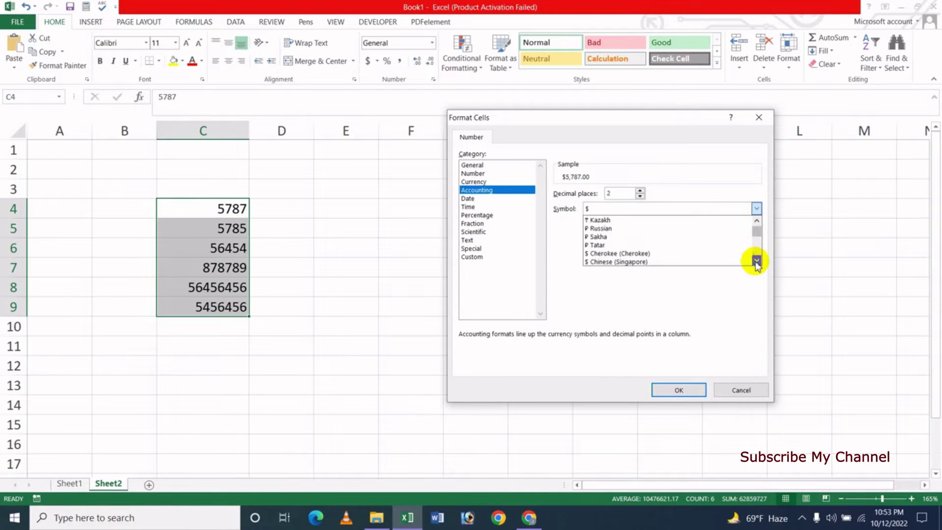
pyautogui.click(757, 260)
pyautogui.click(757, 260)
pyautogui.click(756, 260)
pyautogui.click(756, 261)
pyautogui.click(756, 261)
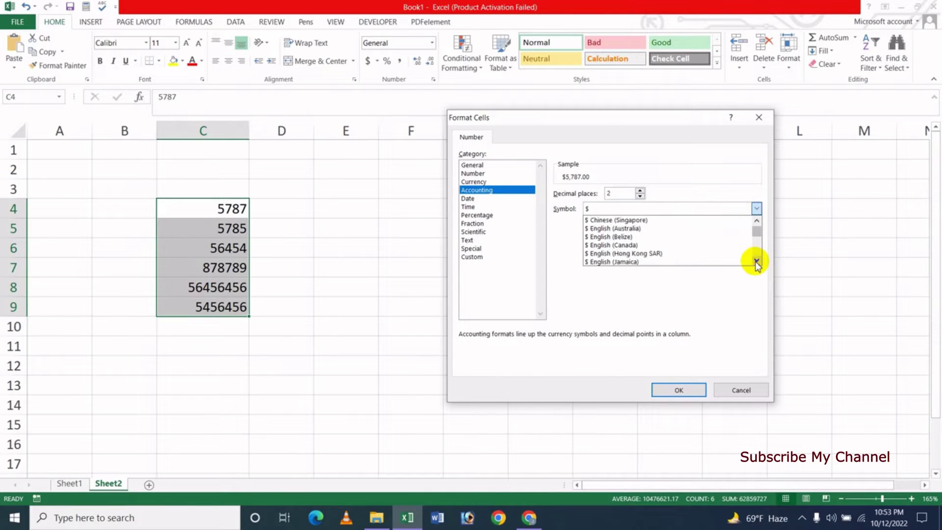
pyautogui.click(757, 262)
pyautogui.click(757, 261)
pyautogui.click(756, 262)
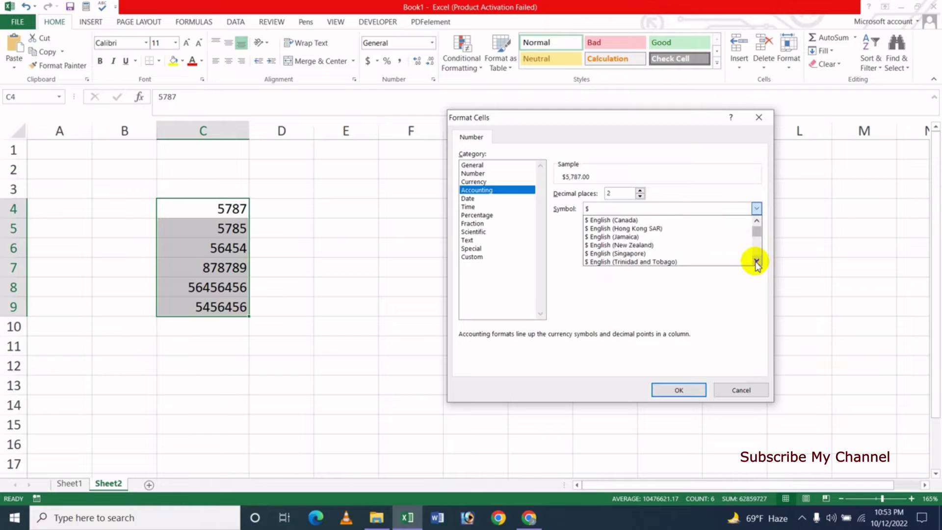
pyautogui.doubleClick(756, 261)
pyautogui.tripleClick(757, 261)
pyautogui.doubleClick(756, 261)
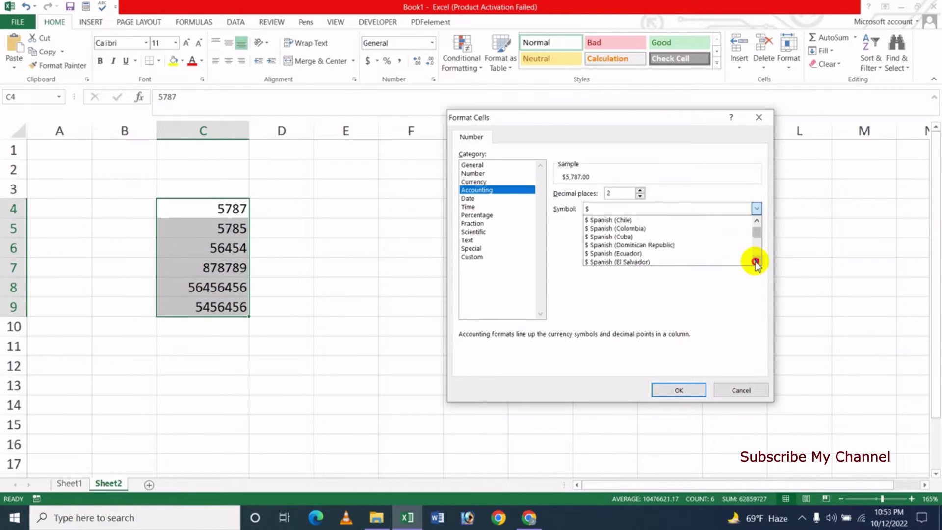
pyautogui.click(757, 261)
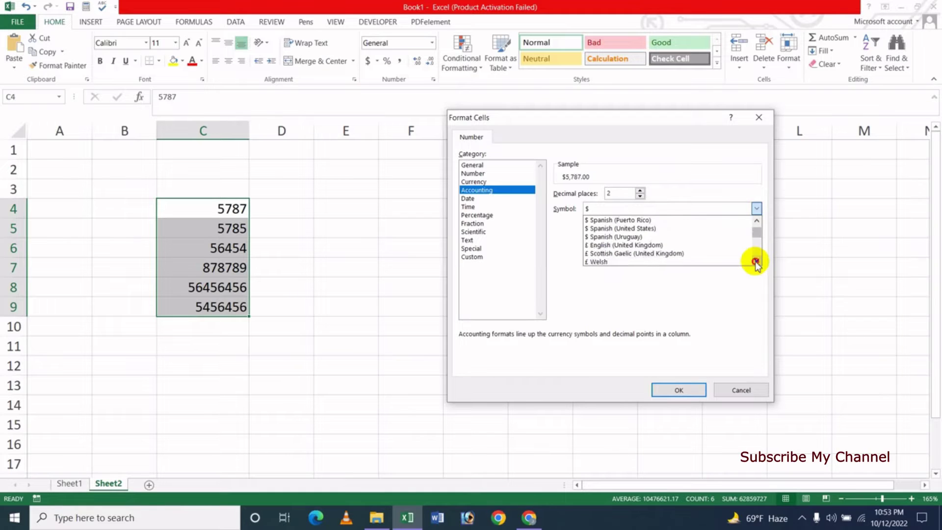
pyautogui.doubleClick(756, 261)
pyautogui.doubleClick(756, 261)
pyautogui.doubleClick(757, 261)
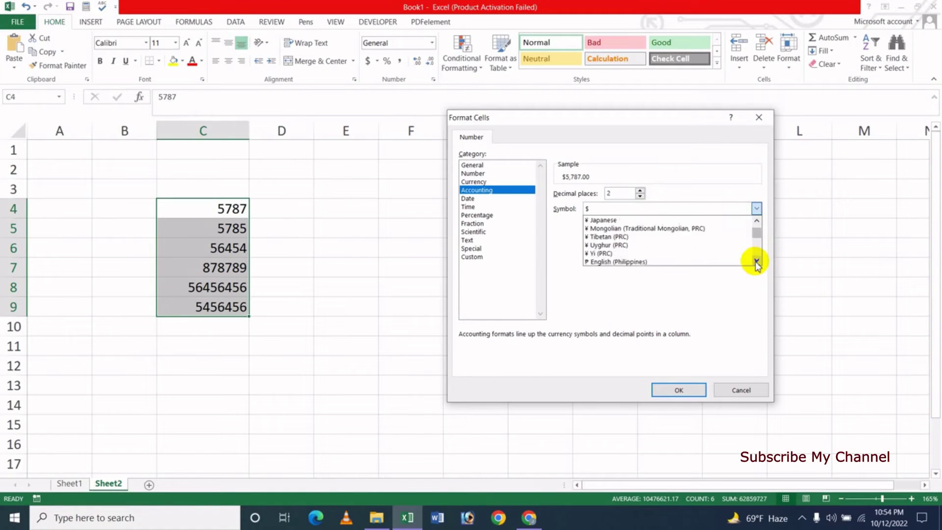
pyautogui.doubleClick(756, 261)
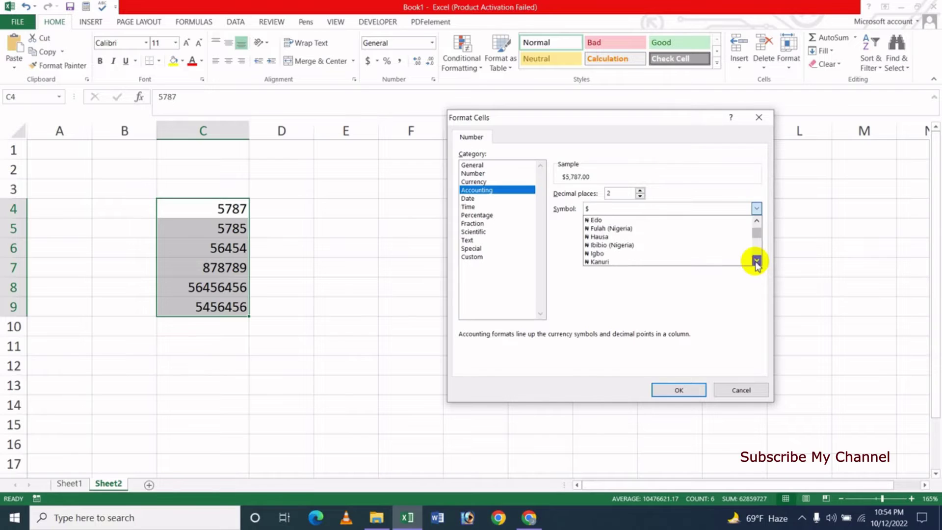
pyautogui.click(757, 261)
pyautogui.doubleClick(757, 261)
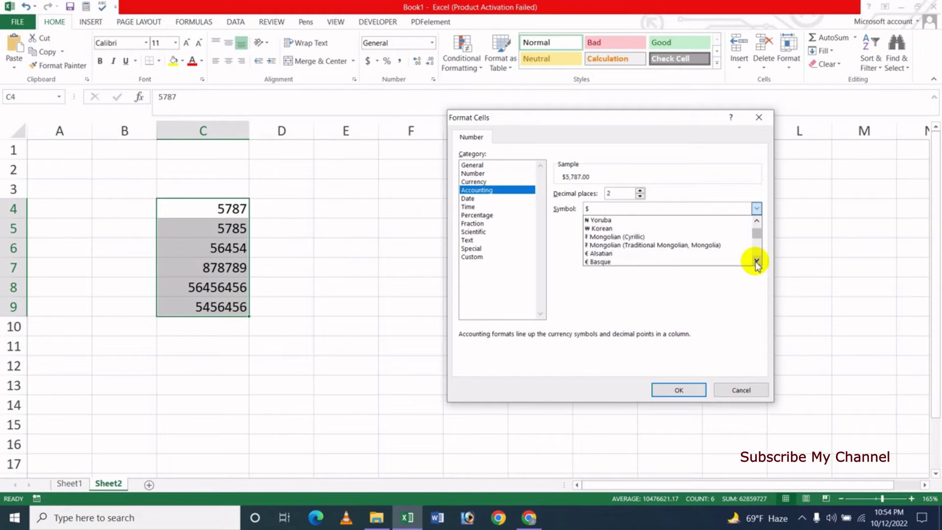
pyautogui.click(756, 261)
pyautogui.doubleClick(756, 261)
pyautogui.doubleClick(756, 262)
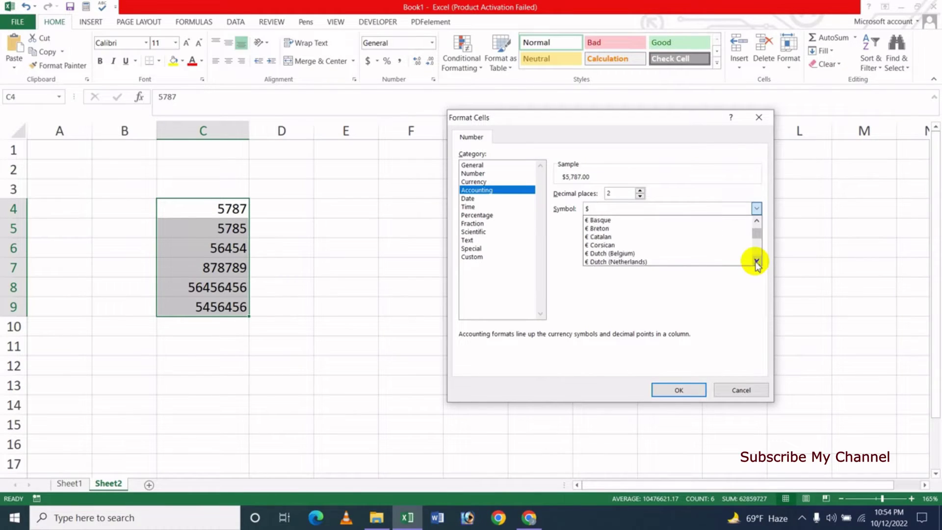
pyautogui.doubleClick(756, 261)
pyautogui.doubleClick(757, 261)
pyautogui.doubleClick(756, 261)
pyautogui.click(757, 261)
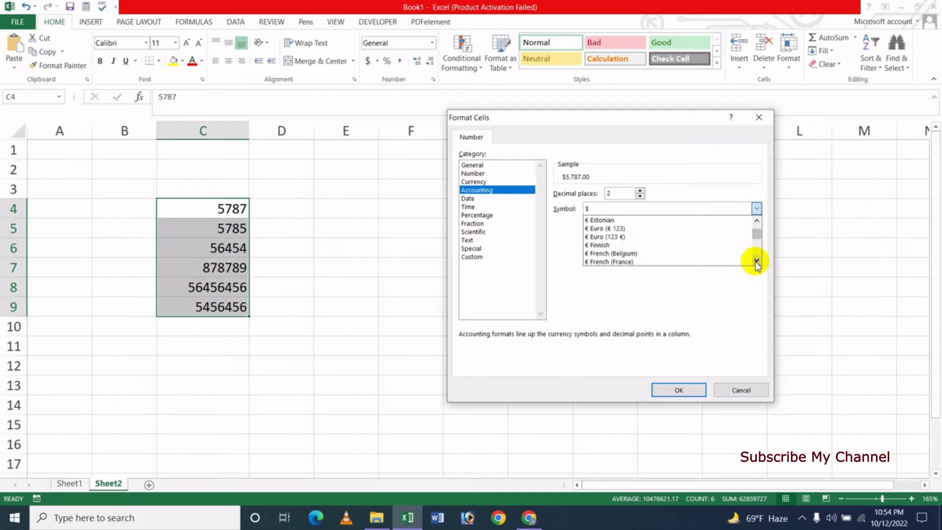
pyautogui.doubleClick(756, 261)
pyautogui.doubleClick(756, 261)
pyautogui.doubleClick(757, 261)
pyautogui.doubleClick(756, 261)
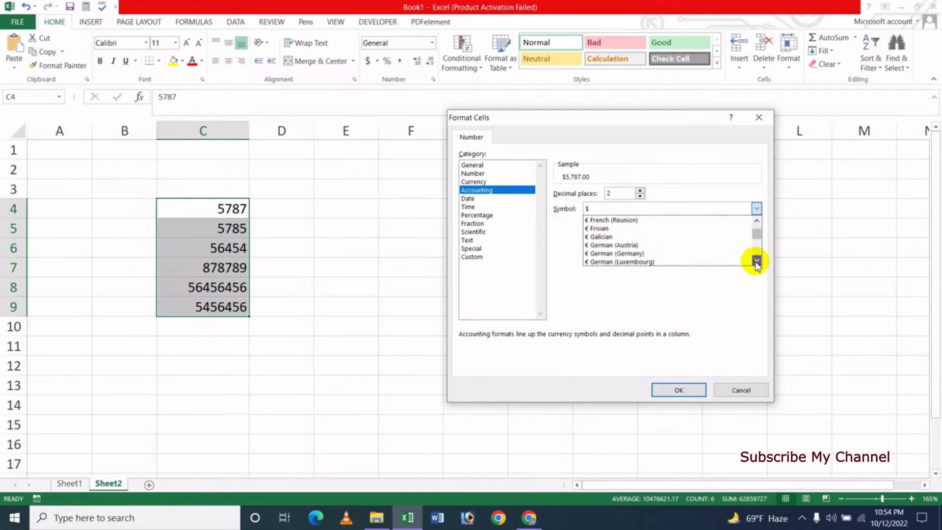
pyautogui.doubleClick(757, 261)
pyautogui.click(757, 261)
pyautogui.doubleClick(757, 261)
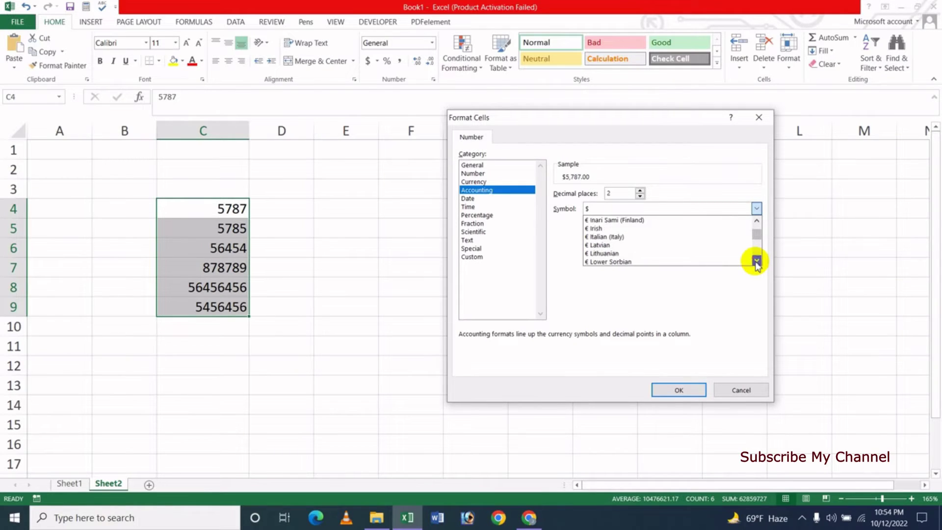
pyautogui.doubleClick(756, 261)
pyautogui.doubleClick(757, 261)
pyautogui.doubleClick(756, 262)
pyautogui.doubleClick(756, 261)
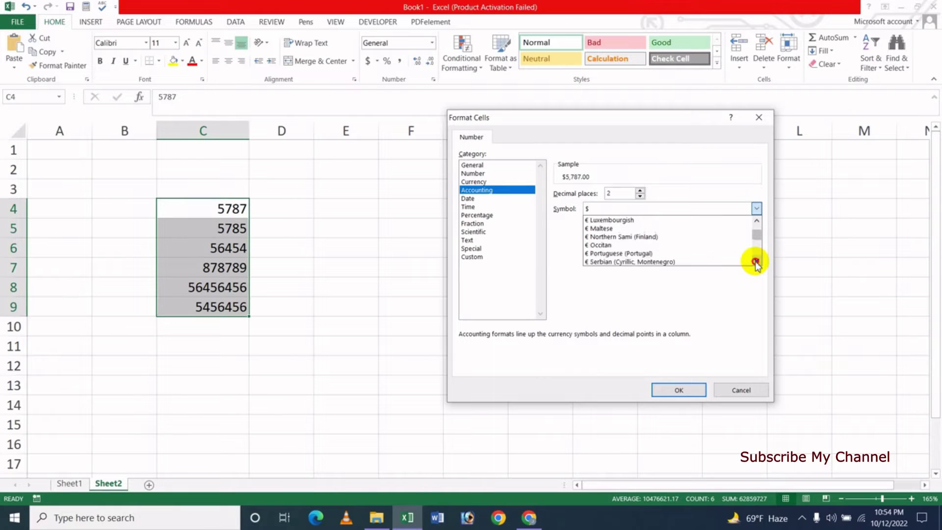
pyautogui.doubleClick(756, 261)
pyautogui.doubleClick(757, 261)
pyautogui.doubleClick(756, 261)
pyautogui.doubleClick(756, 261)
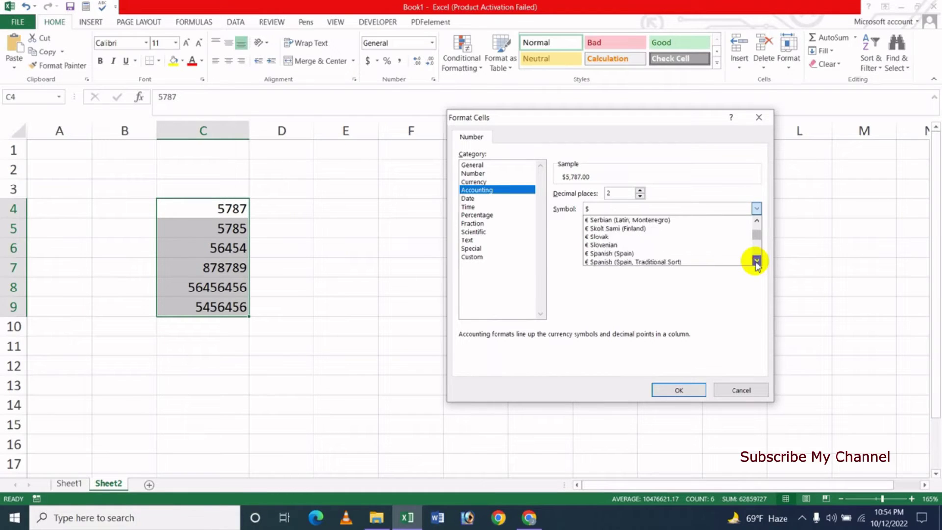
pyautogui.doubleClick(756, 261)
pyautogui.doubleClick(757, 261)
pyautogui.click(756, 262)
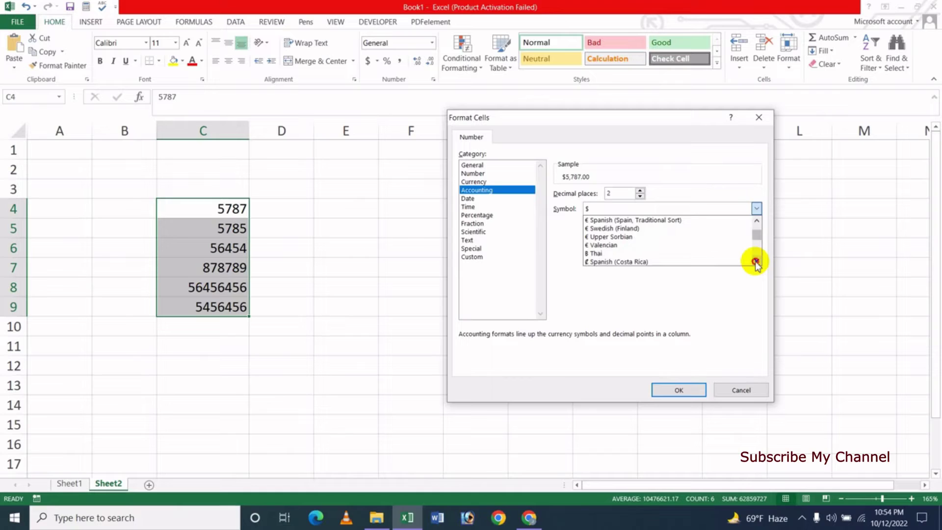
pyautogui.doubleClick(756, 261)
pyautogui.click(756, 261)
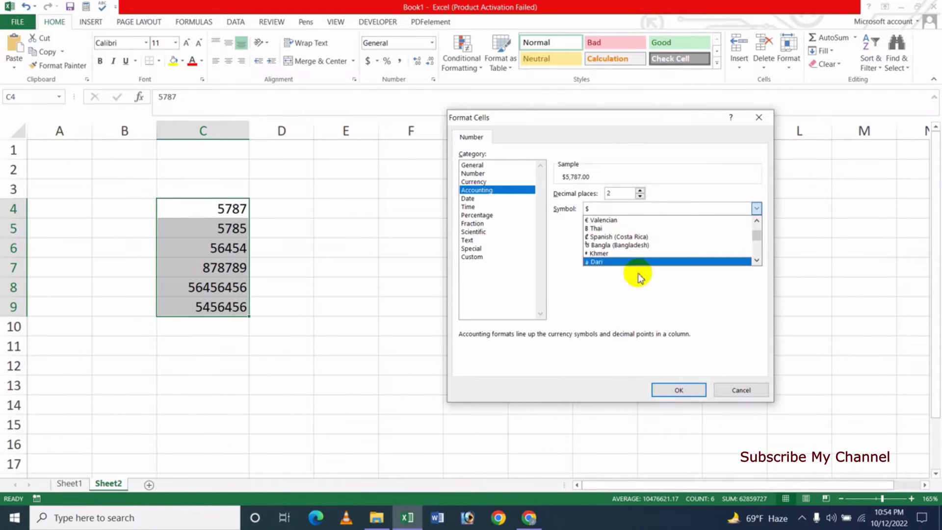
pyautogui.click(630, 245)
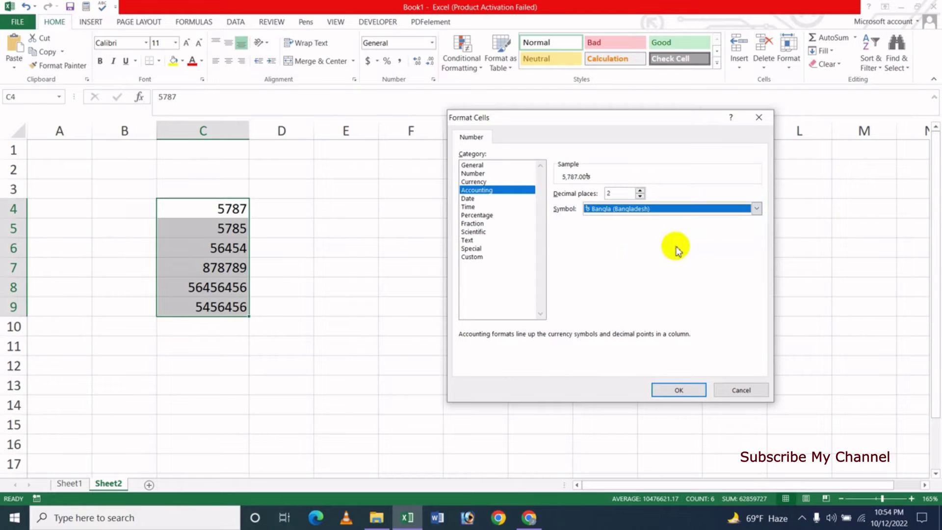
# Apply the Taka Accounting format to C4:C9 and widen column C to 15.67
pyautogui.click(672, 391)
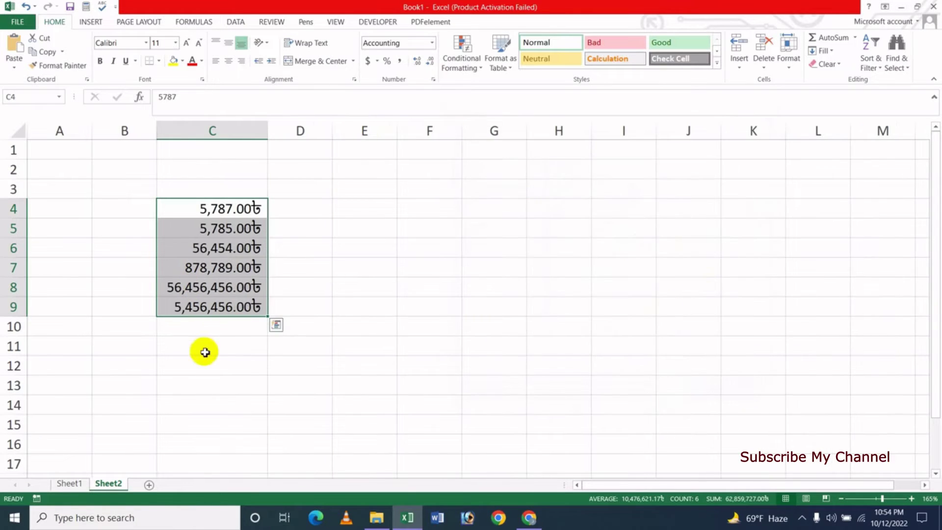
pyautogui.click(224, 351)
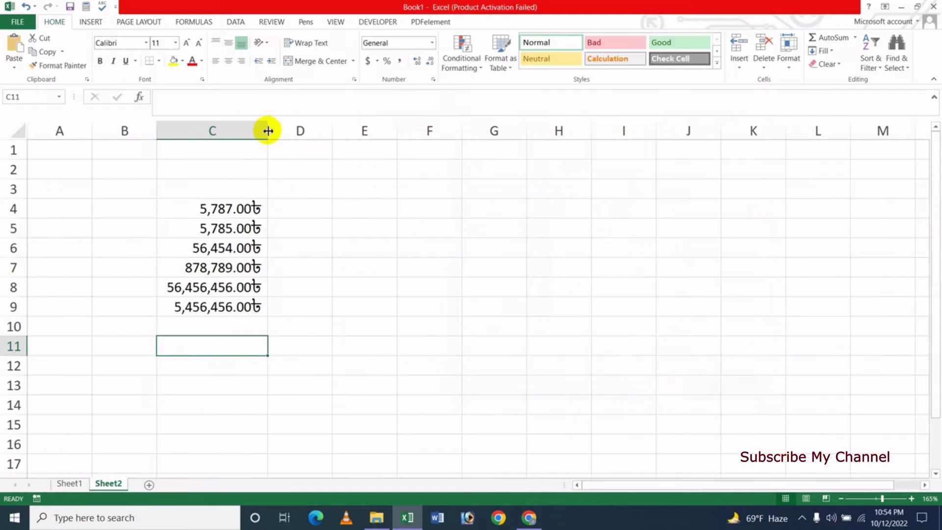
pyautogui.moveTo(267, 131); pyautogui.dragTo(278, 133)
pyautogui.click(332, 304)
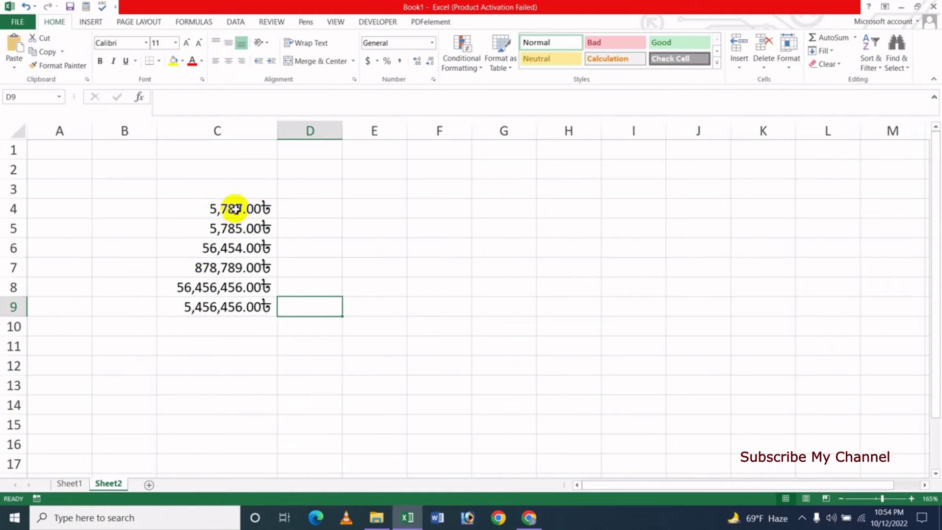
pyautogui.click(191, 208)
pyautogui.moveTo(226, 232); pyautogui.dragTo(253, 300)
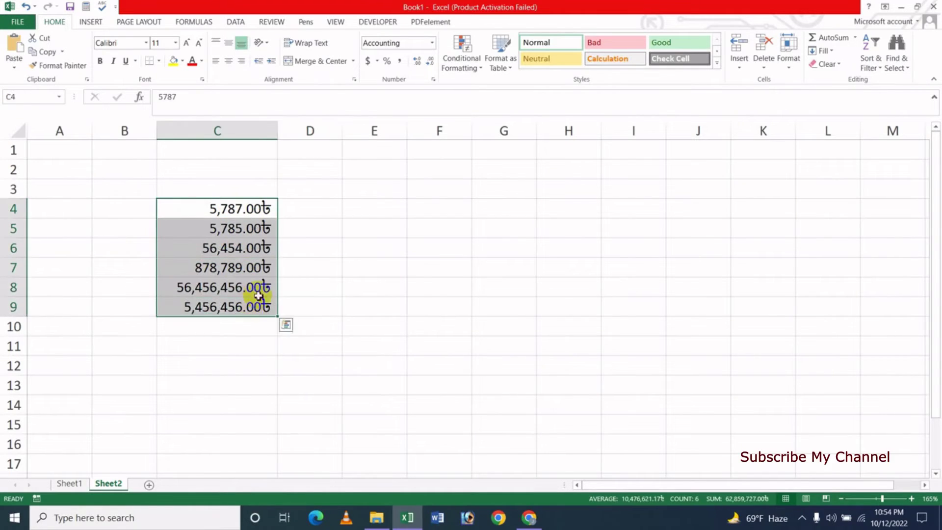
pyautogui.click(377, 62)
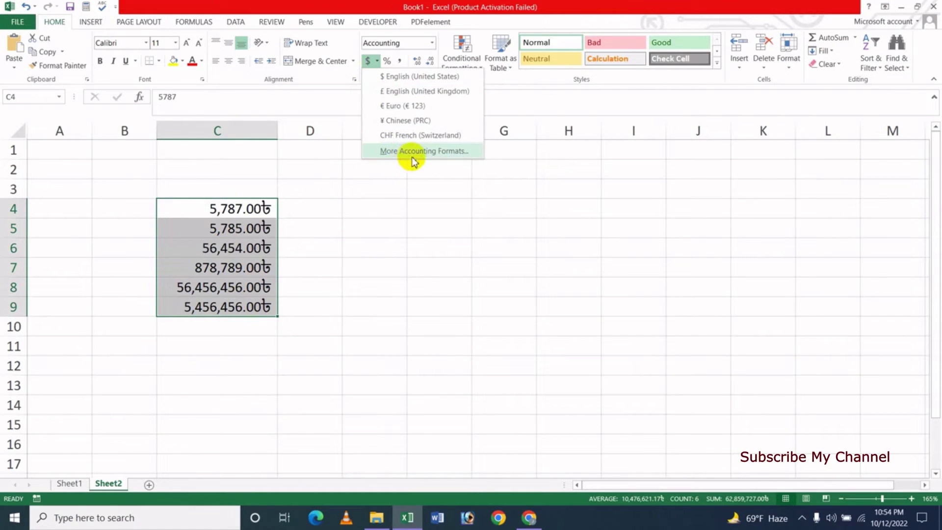
pyautogui.click(412, 153)
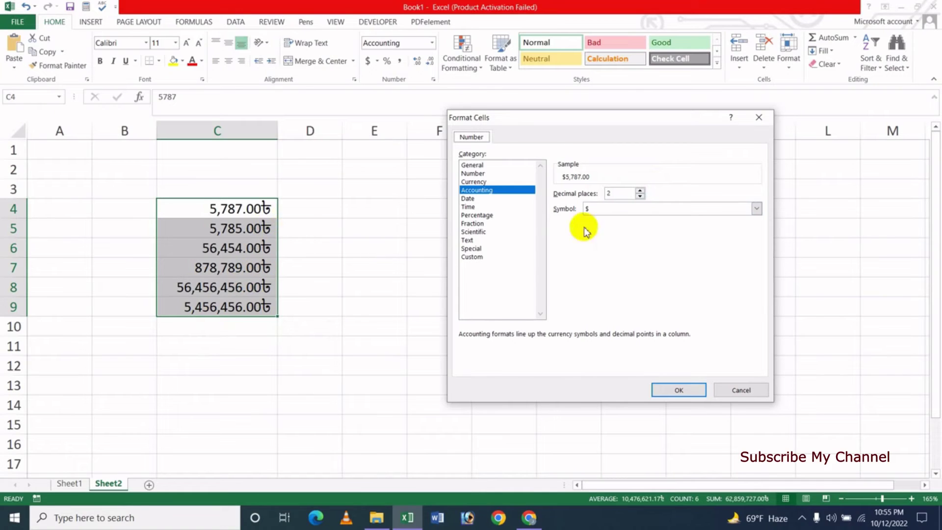
pyautogui.click(738, 390)
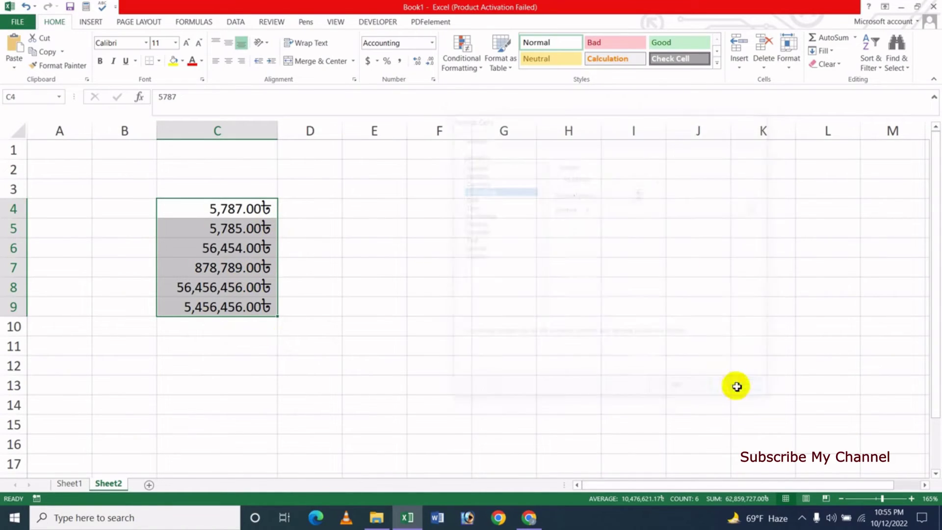
pyautogui.click(197, 283)
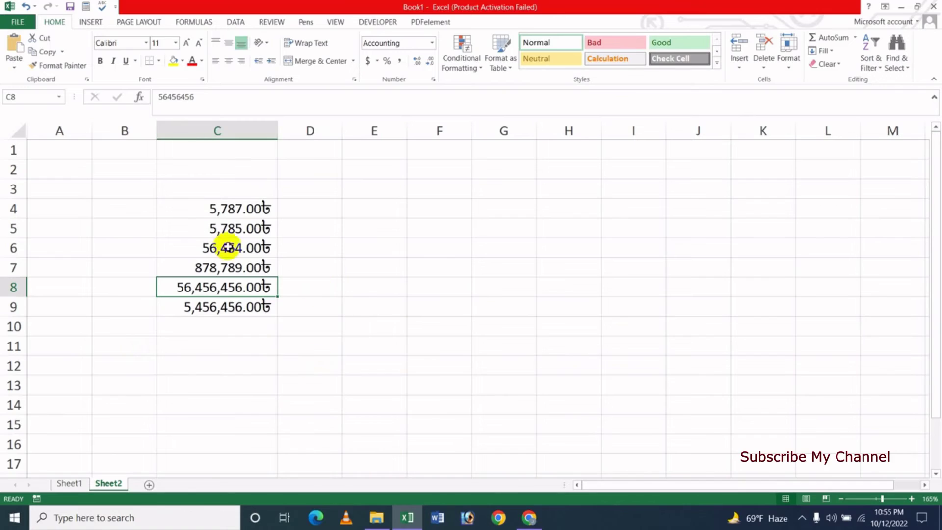
pyautogui.click(191, 227)
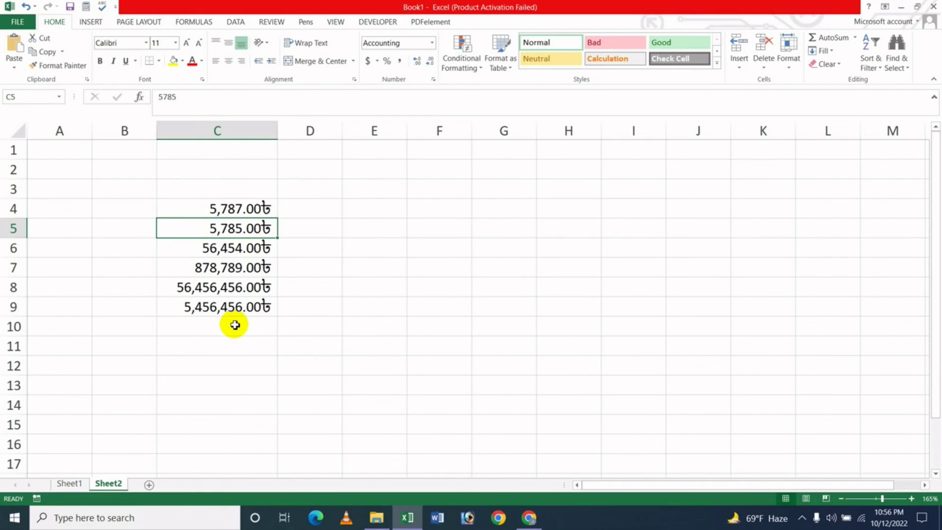
# Bring the JK Update Technology YouTube videos page back up in Chrome
pyautogui.click(529, 518)
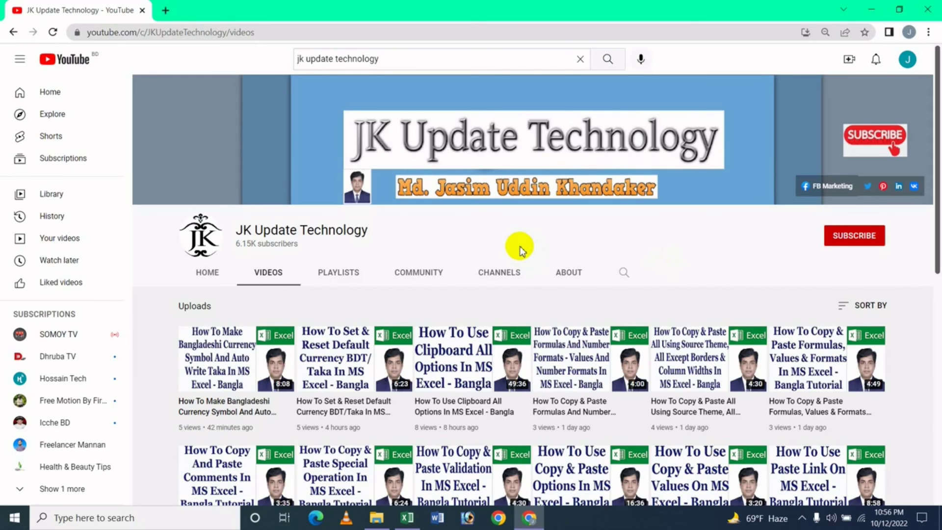